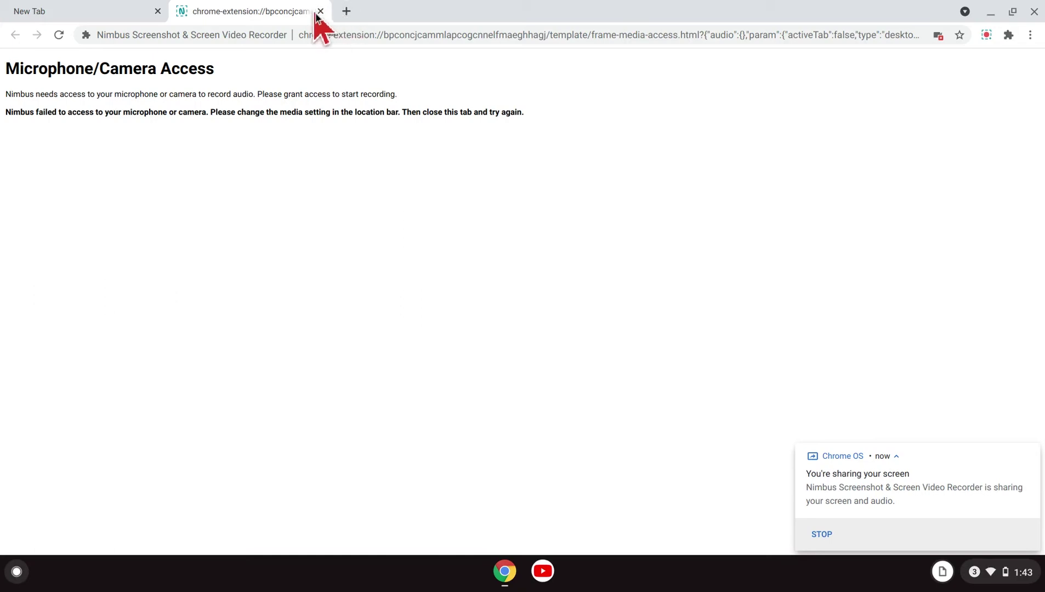
Close the Nimbus camera-access tab, end screen sharing, and bring up the Chromebook app launcher.
click(321, 12)
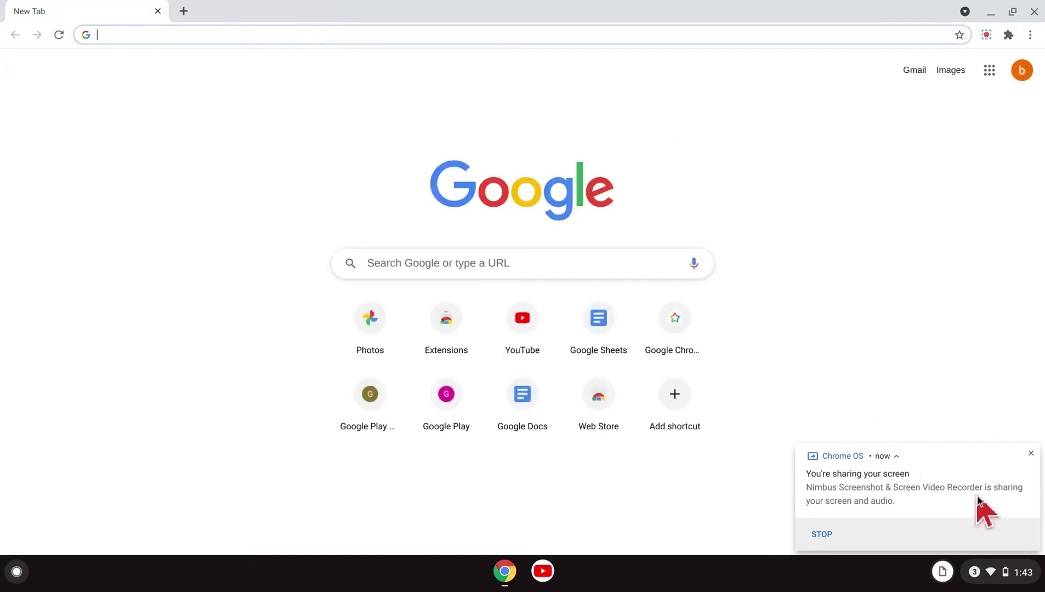
click(1030, 459)
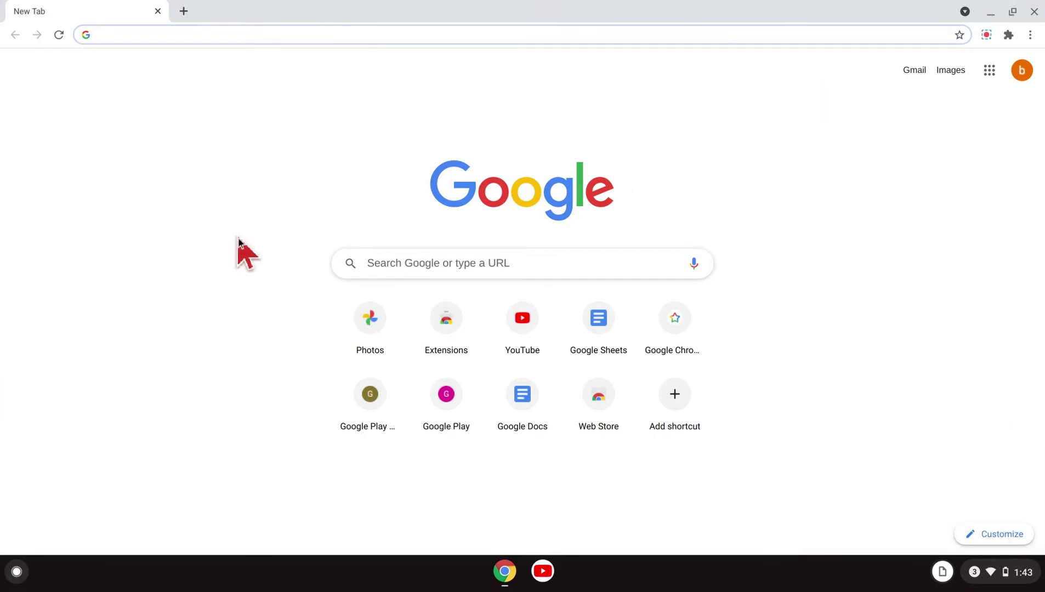
click(245, 255)
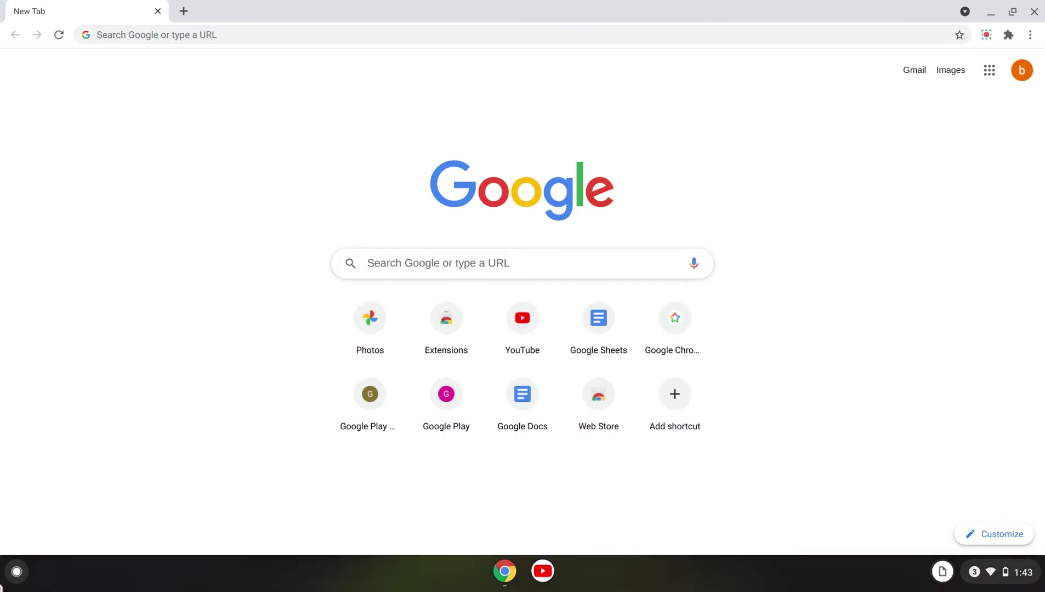
key(super)
Expand the launcher into the full app grid to reach the Web Store app.
click(524, 425)
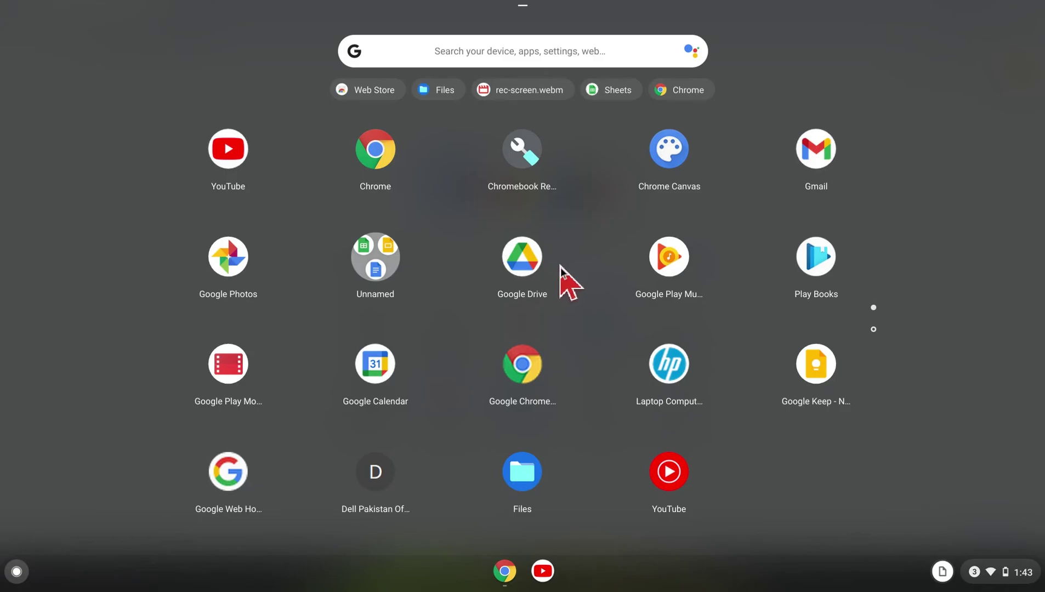
scroll(560, 267, down, 2)
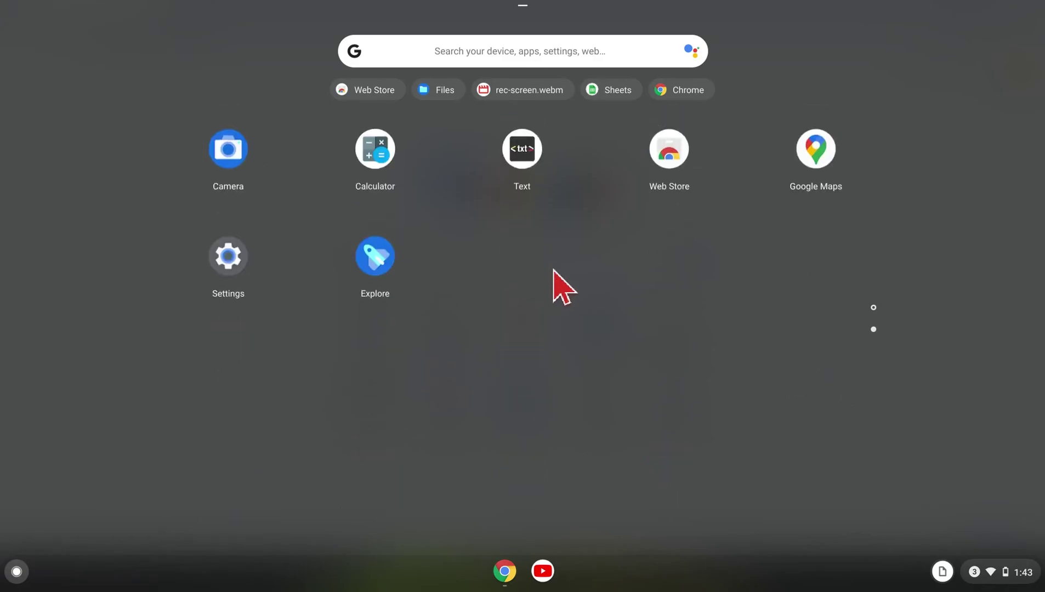
scroll(556, 273, up, 2)
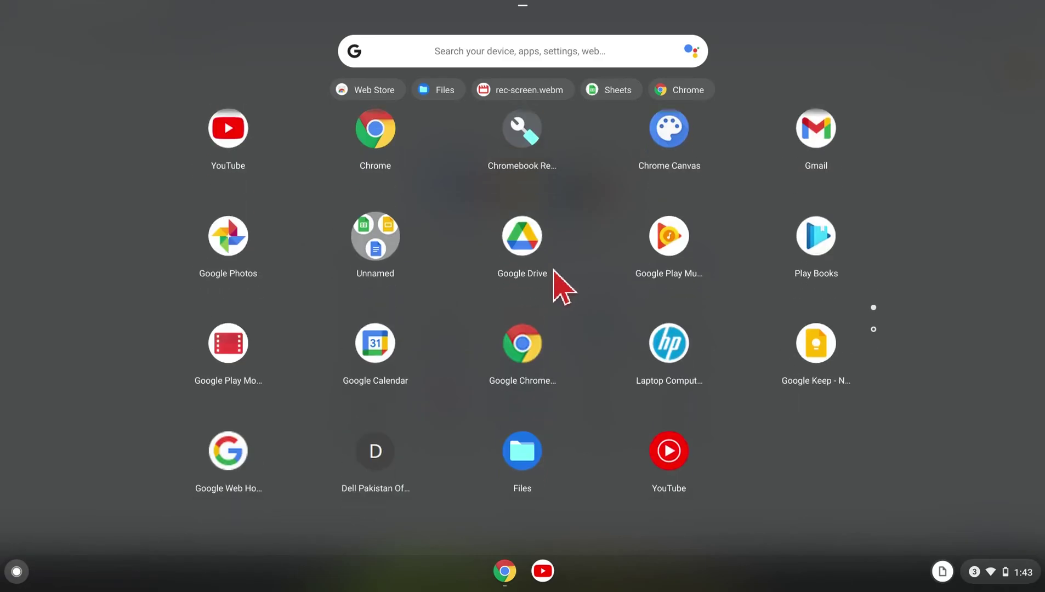
scroll(563, 285, down, 2)
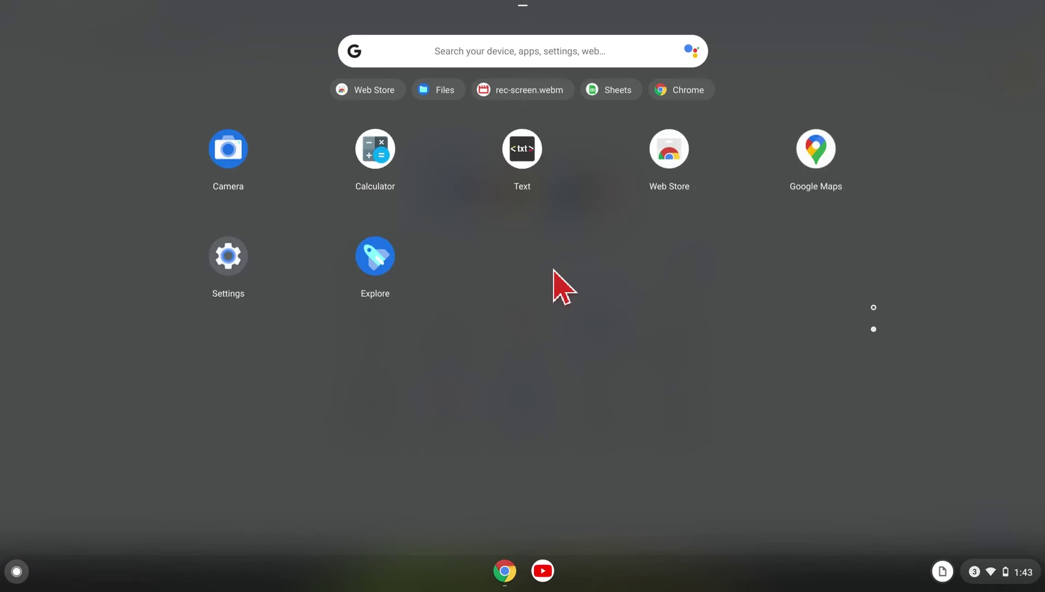
scroll(560, 286, up, 2)
scroll(556, 281, up, 1)
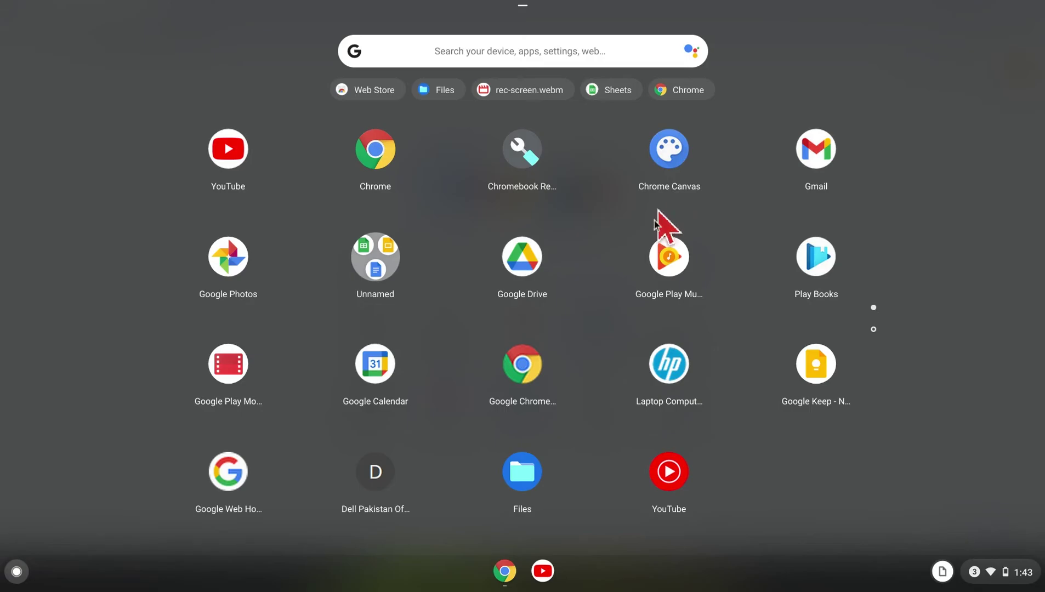
scroll(626, 261, down, 2)
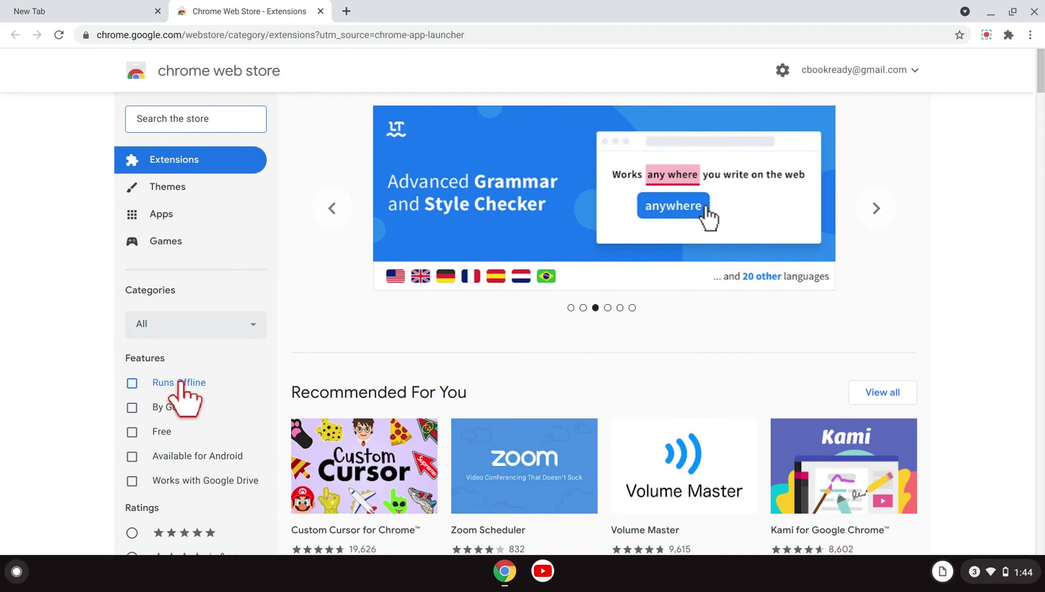
Filter extensions to Runs Offline and search the store for 'excel'.
click(183, 388)
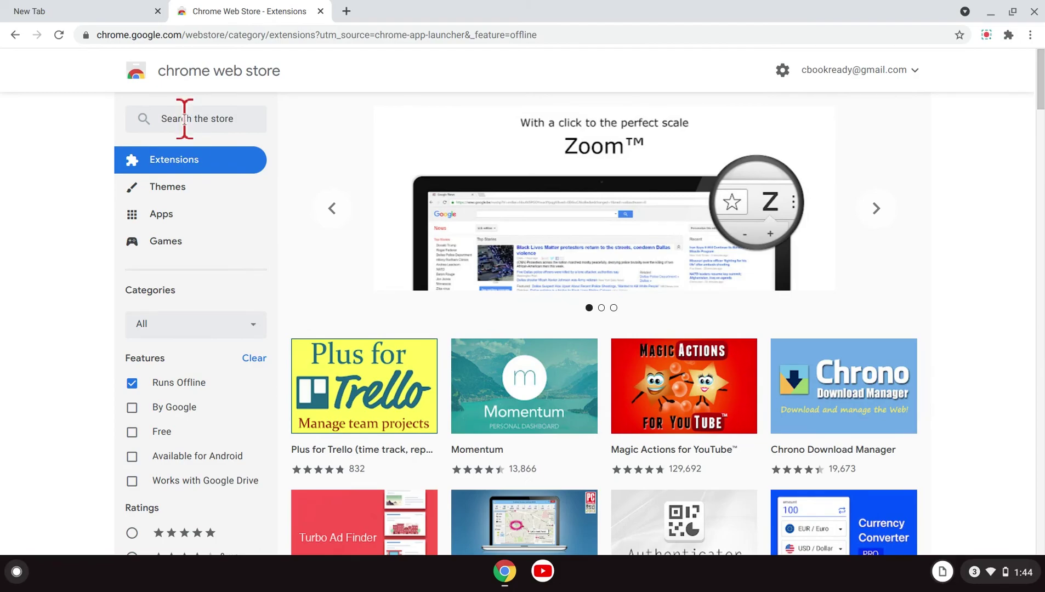
click(185, 118)
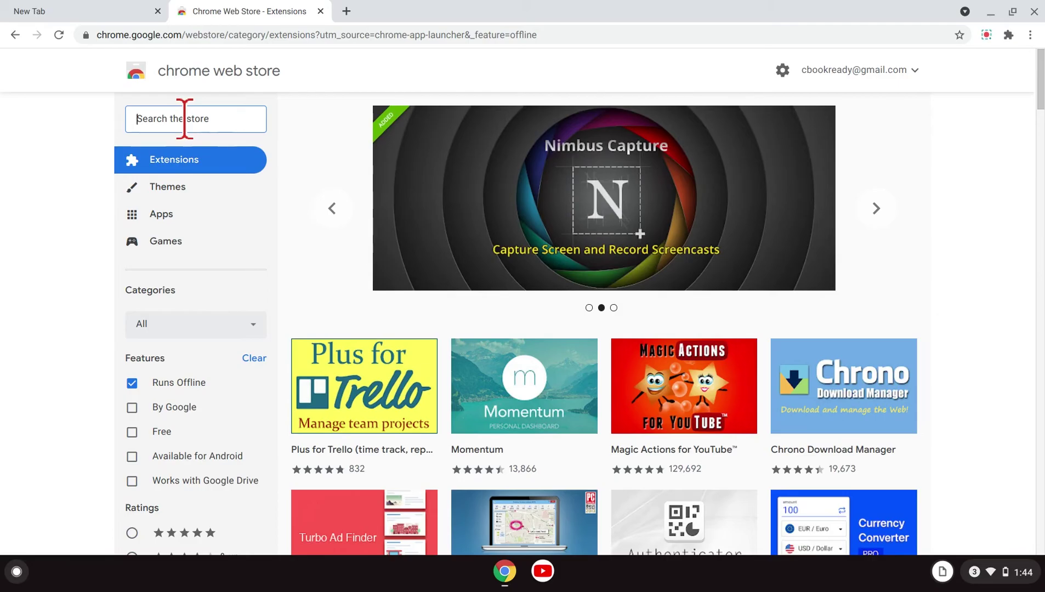
text(exc)
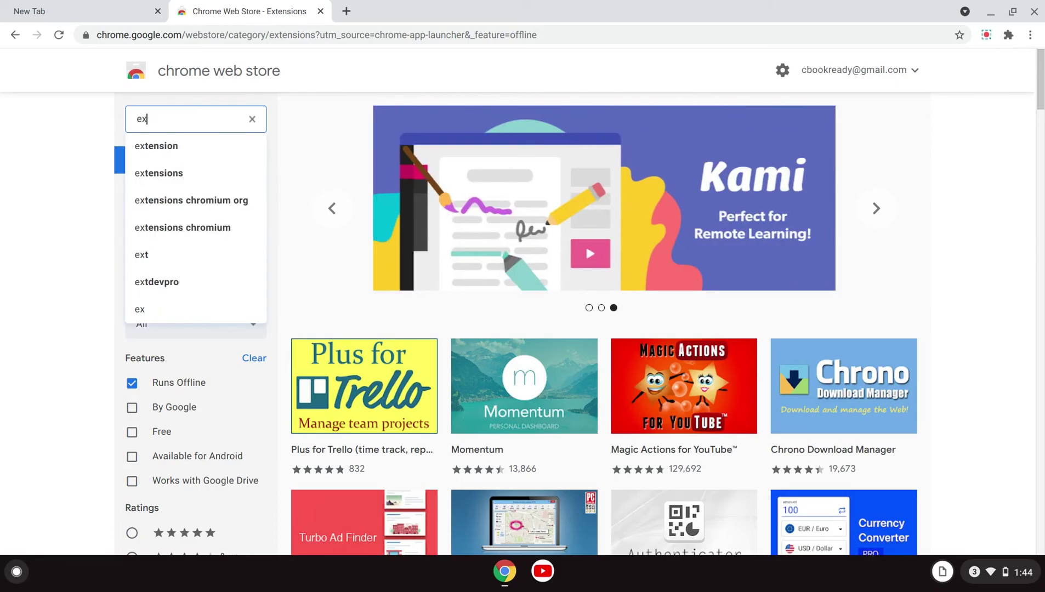
text(el)
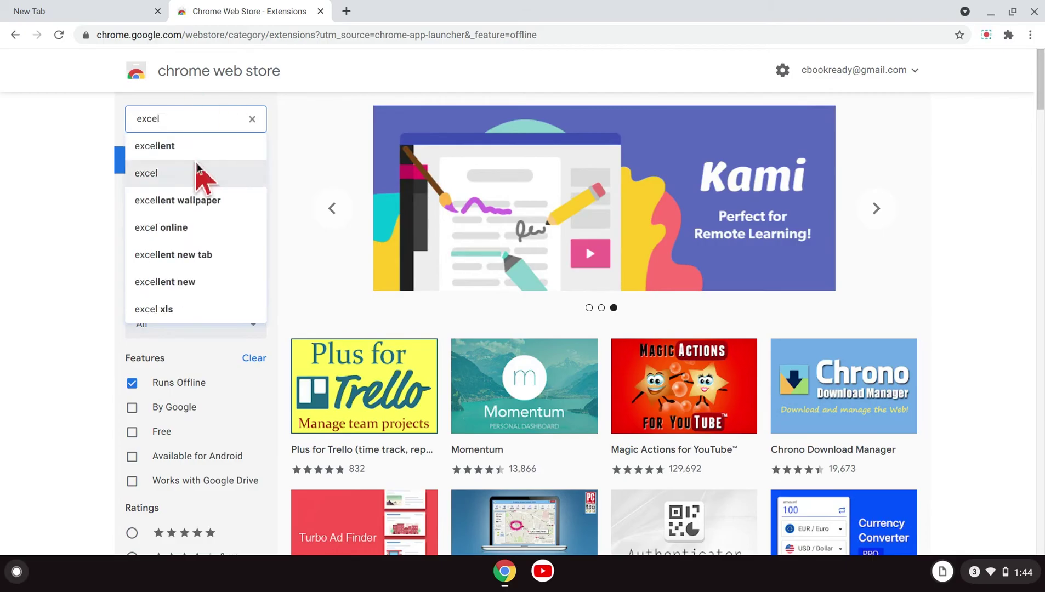
click(162, 181)
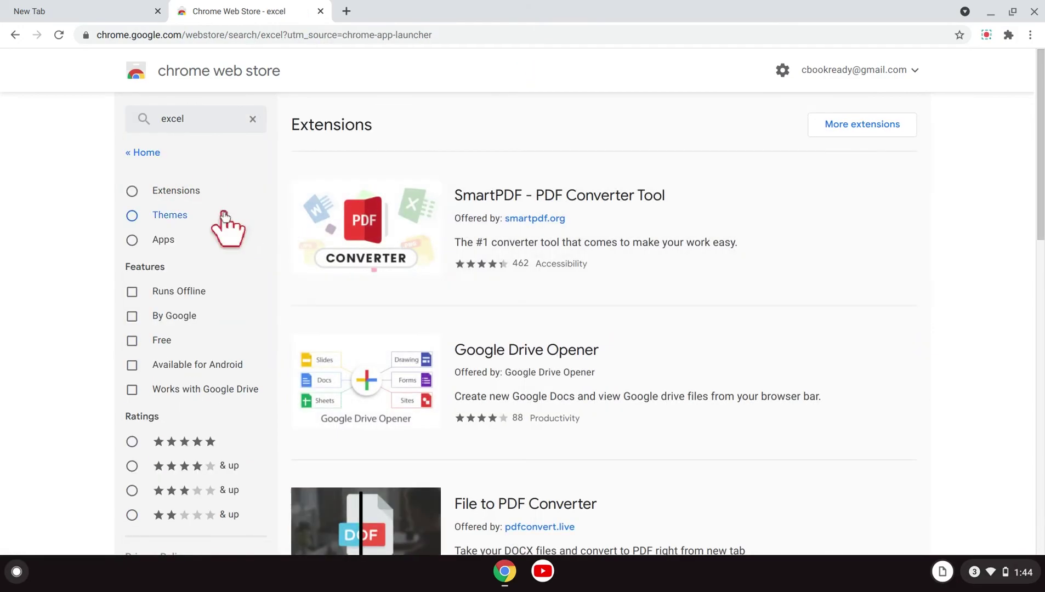
scroll(372, 219, down, 2)
scroll(369, 221, down, 1)
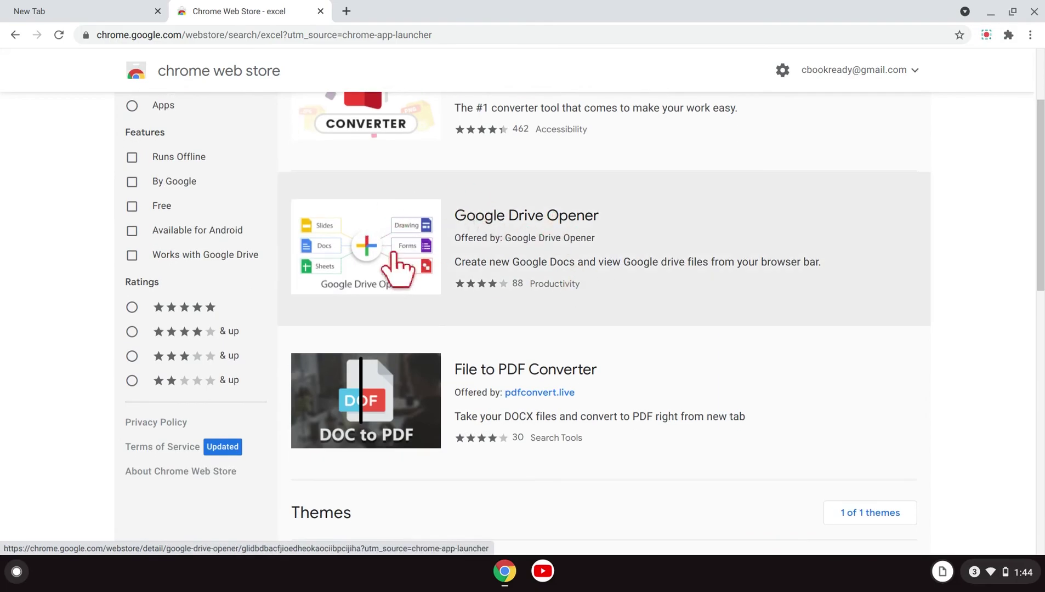
Open the Google Drive Opener result from the Extensions list.
click(396, 260)
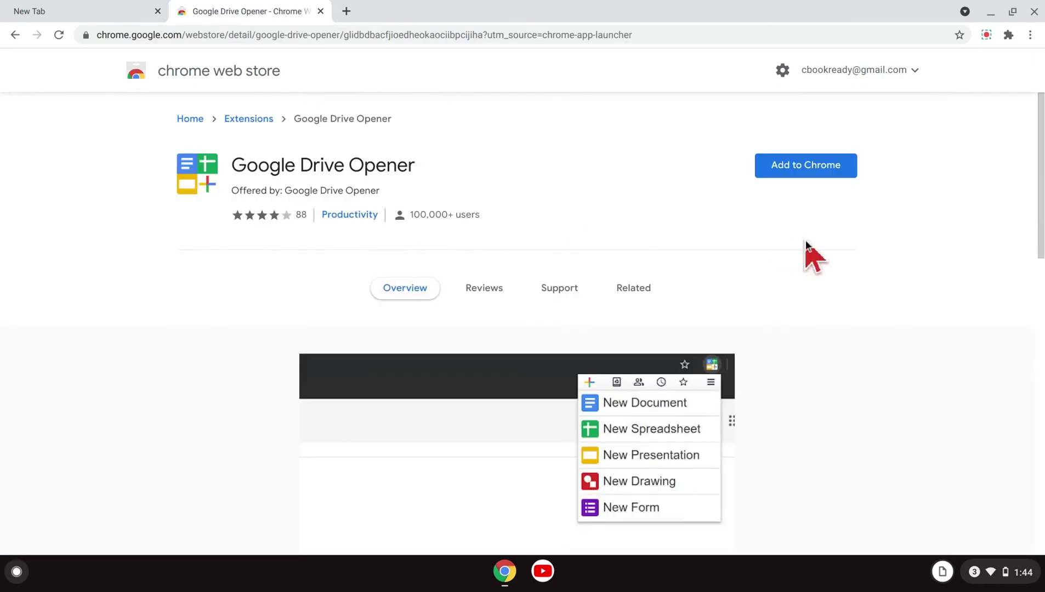
mouse_move(805, 165)
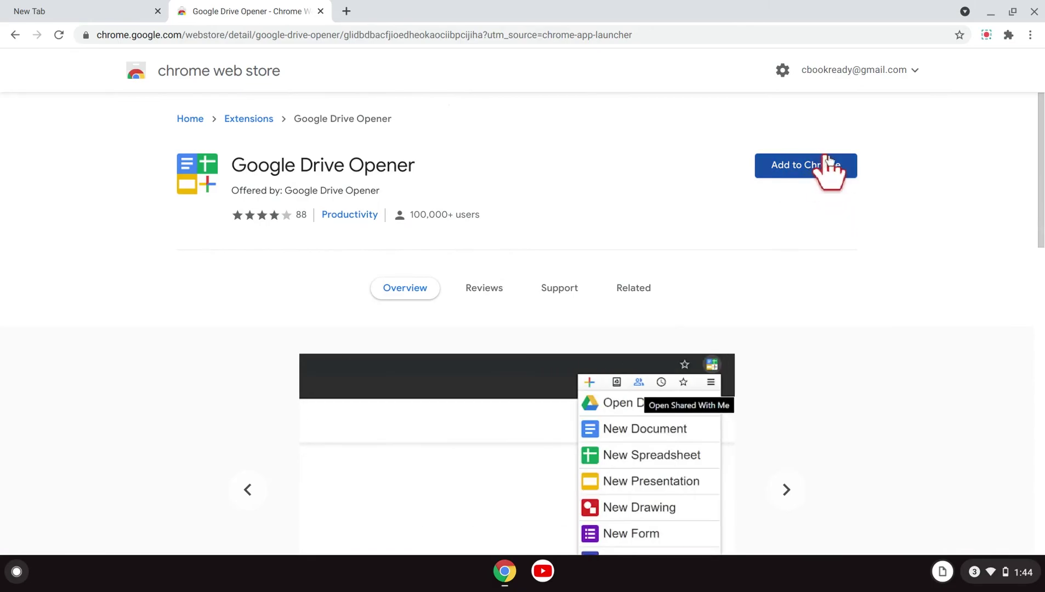
scroll(817, 235, down, 3)
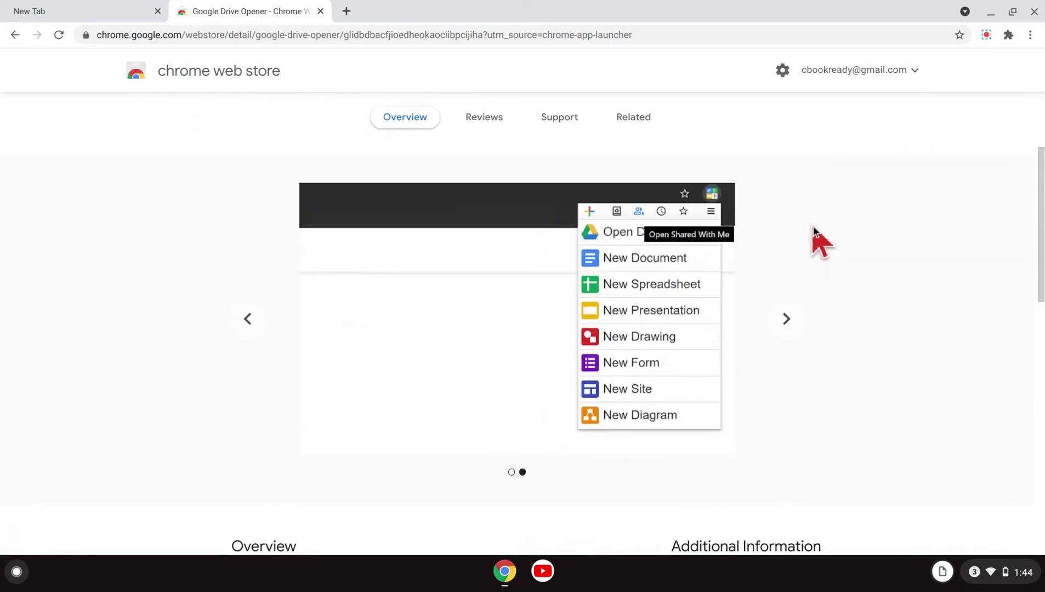
scroll(814, 228, up, 3)
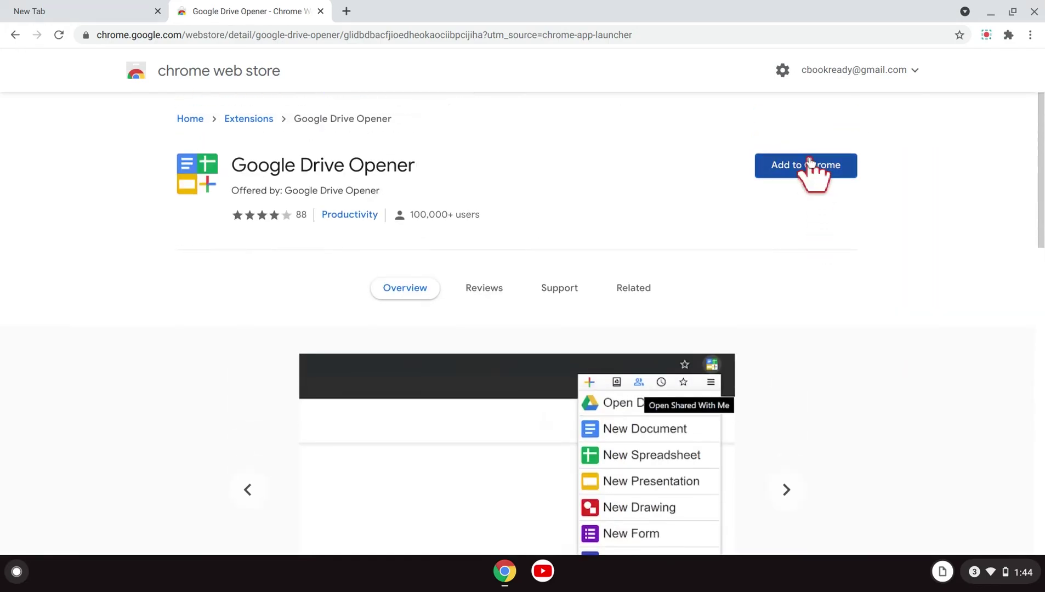
Add Google Drive Opener to Chrome and confirm adding the extension.
click(810, 164)
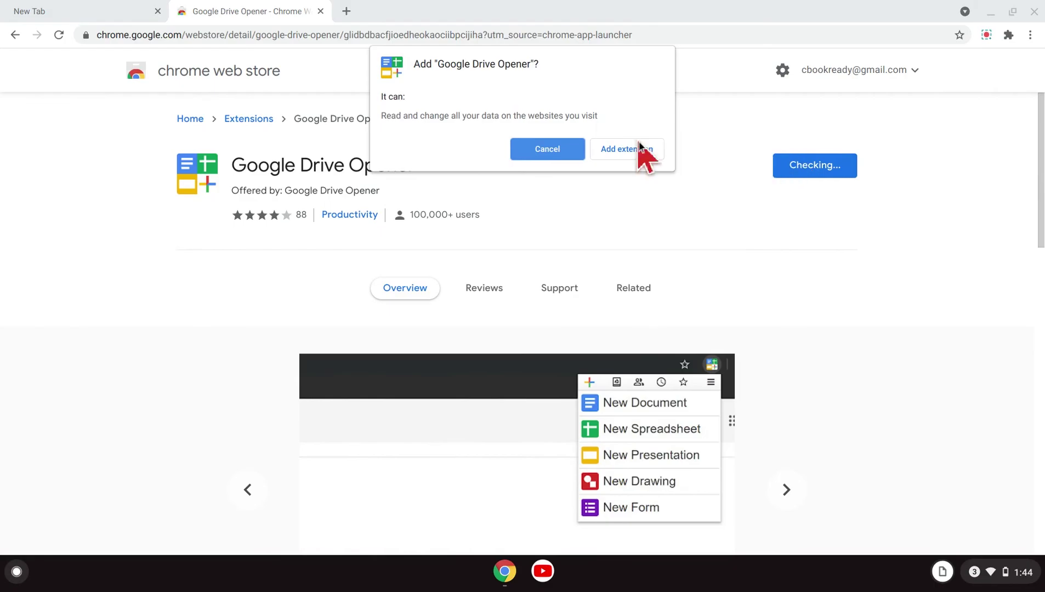
click(619, 155)
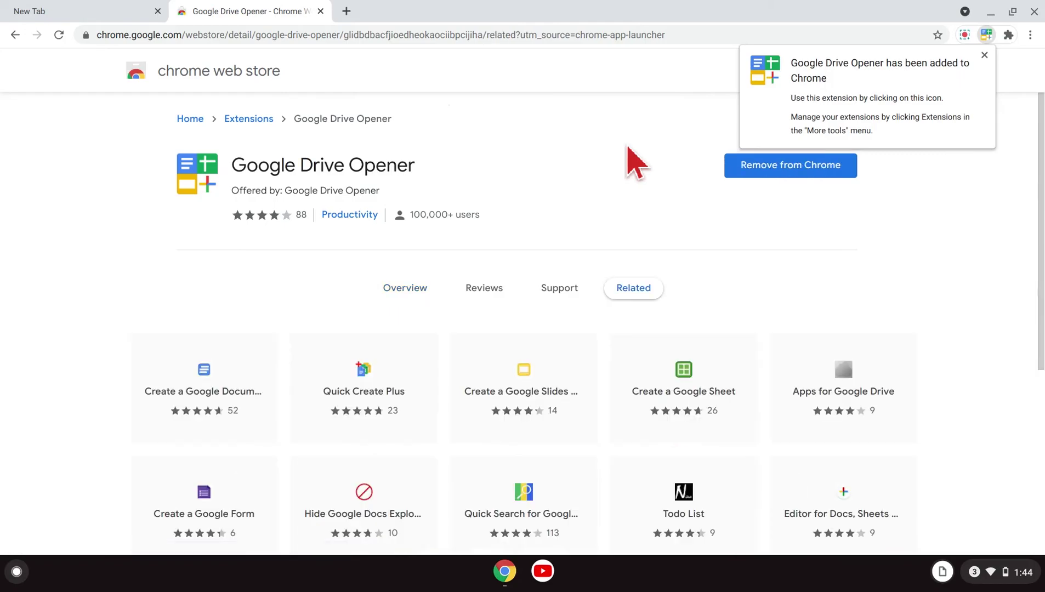
Dismiss the added notice, then open and close the Drive Opener window and the Extensions menu.
click(992, 34)
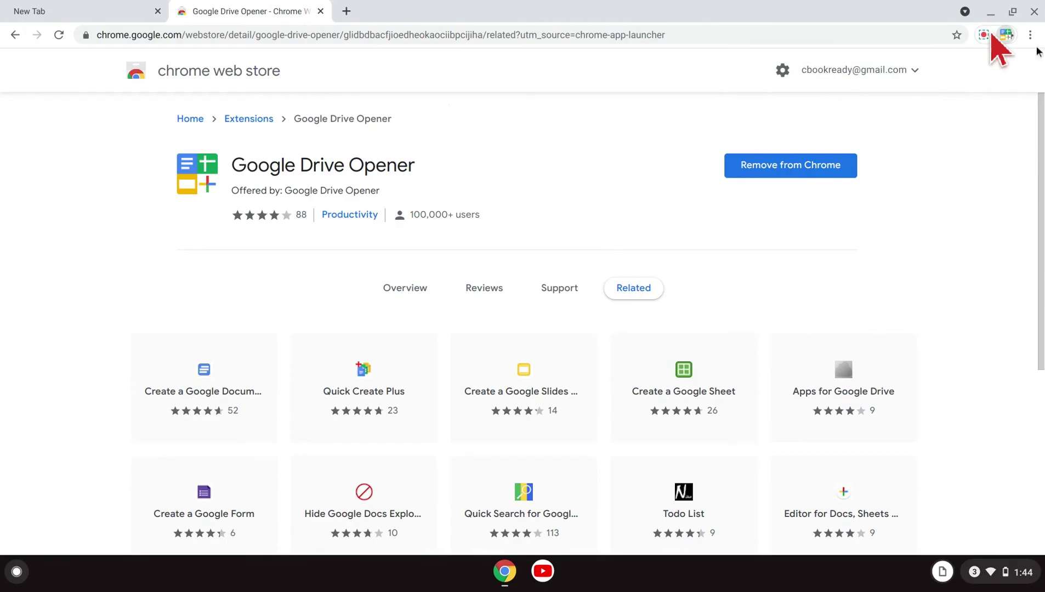
click(993, 36)
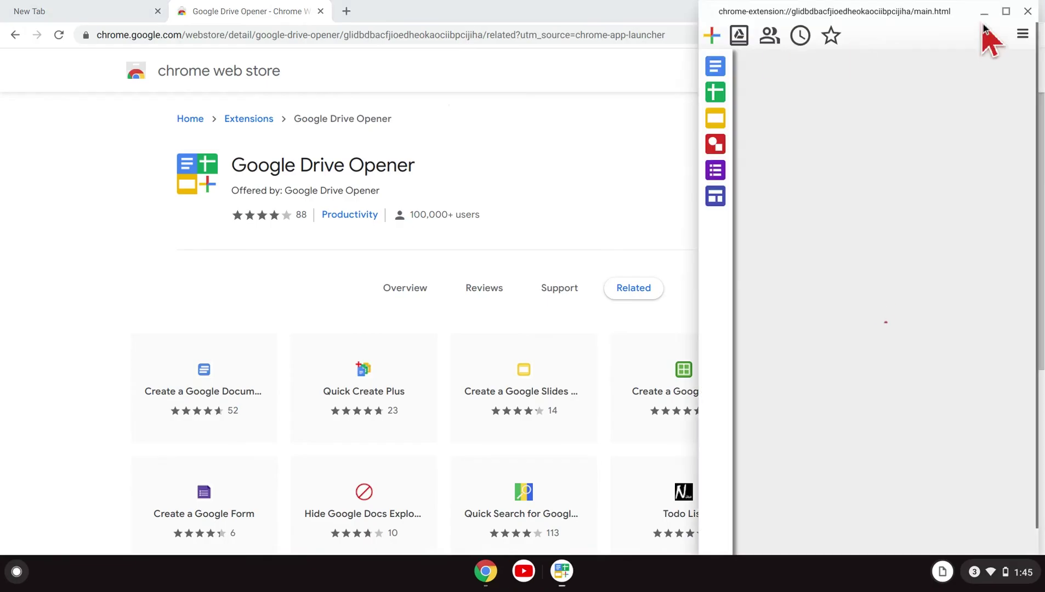
click(1027, 12)
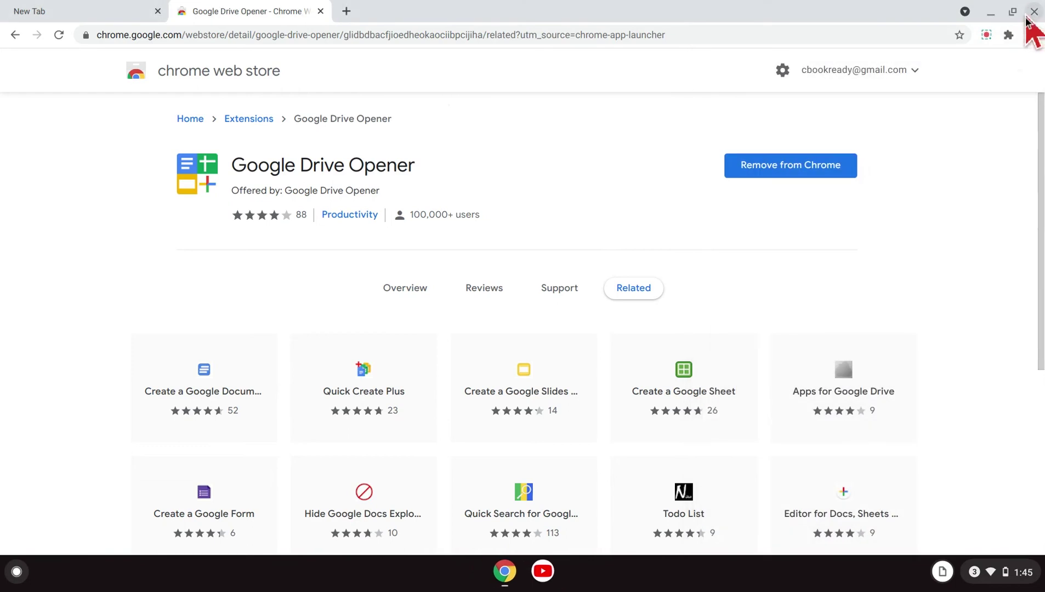
click(1006, 37)
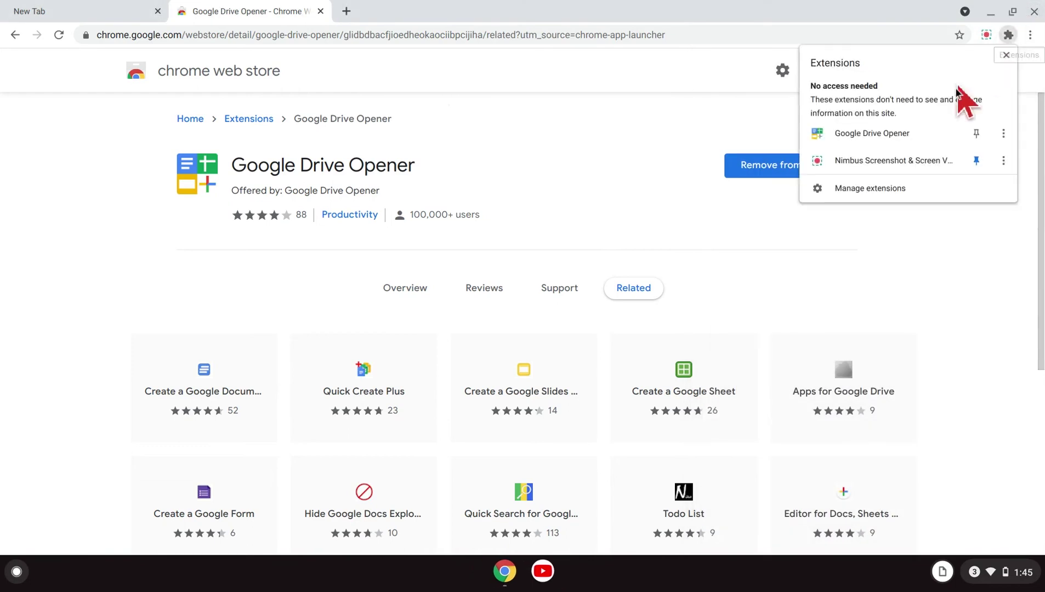
click(893, 139)
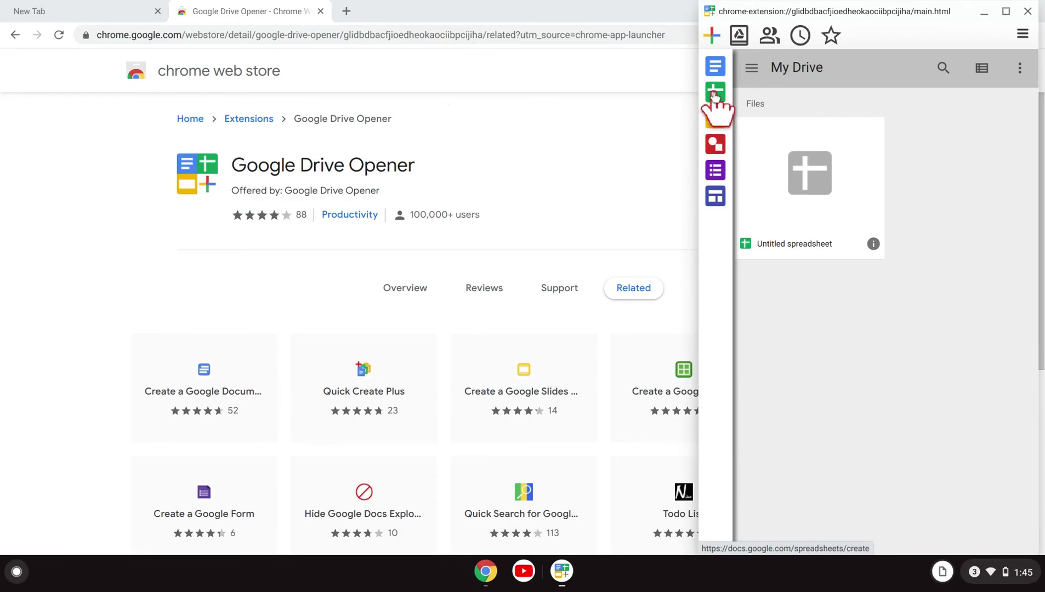
Create a new spreadsheet from Drive Opener's Sheets icon and select cells B3 and C3.
click(715, 93)
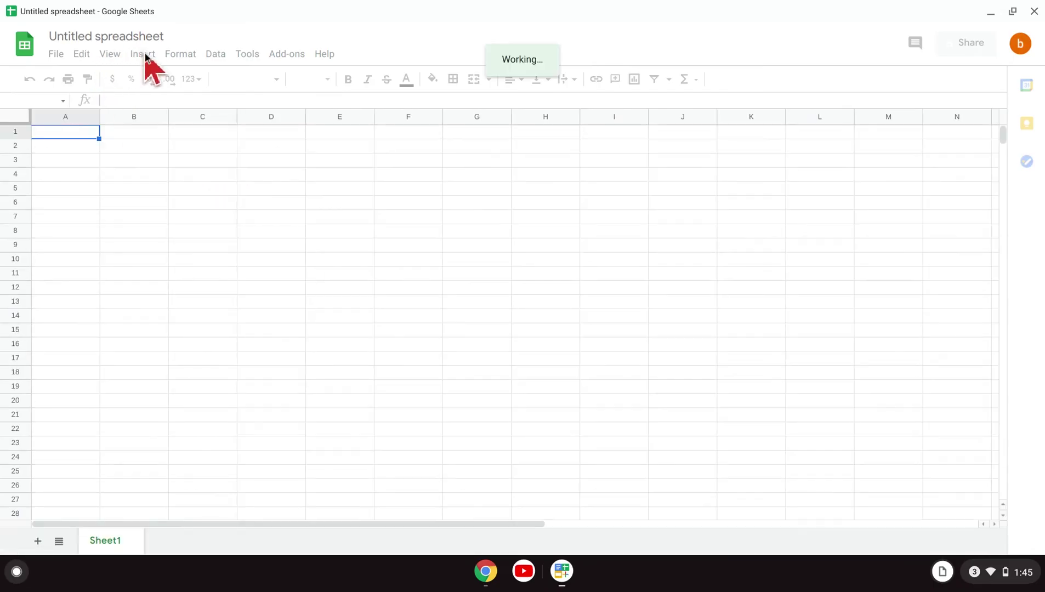
click(115, 158)
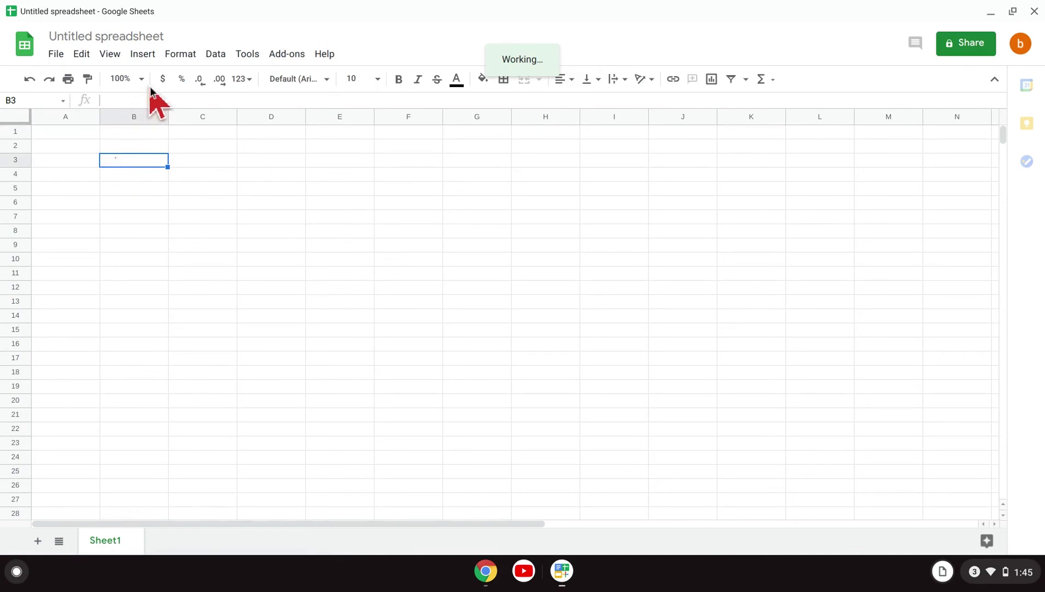
click(194, 160)
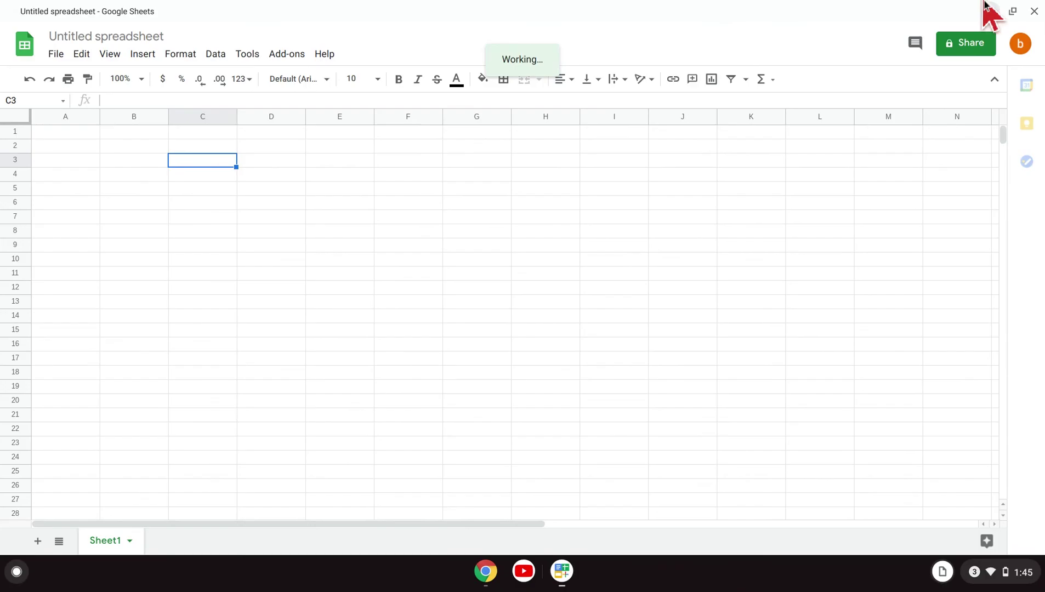
Close the Sheets and Drive Opener windows, switch Wi-Fi off, and show installed extensions.
click(1035, 11)
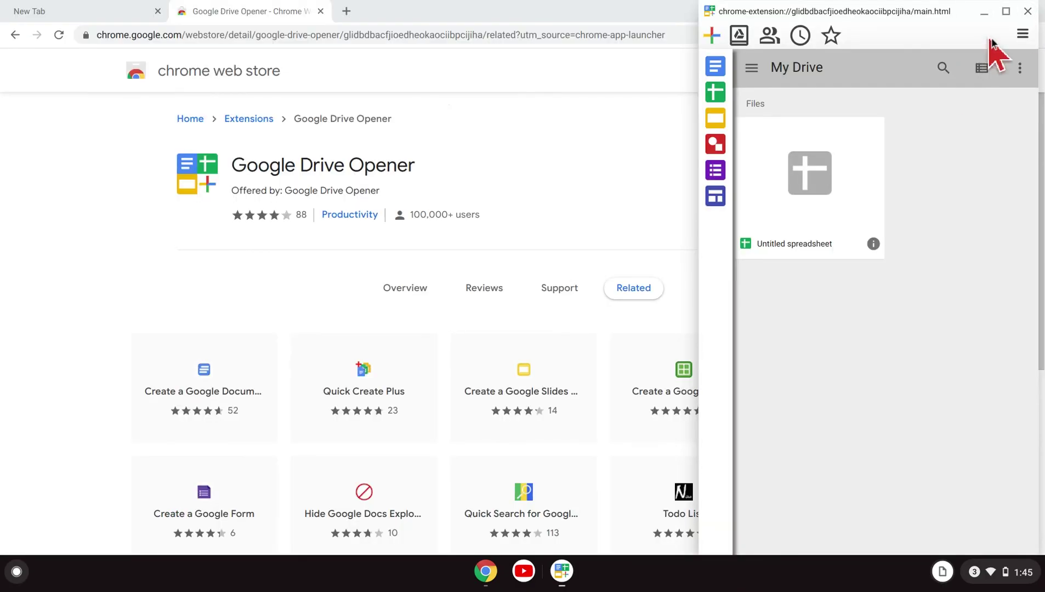
click(1027, 11)
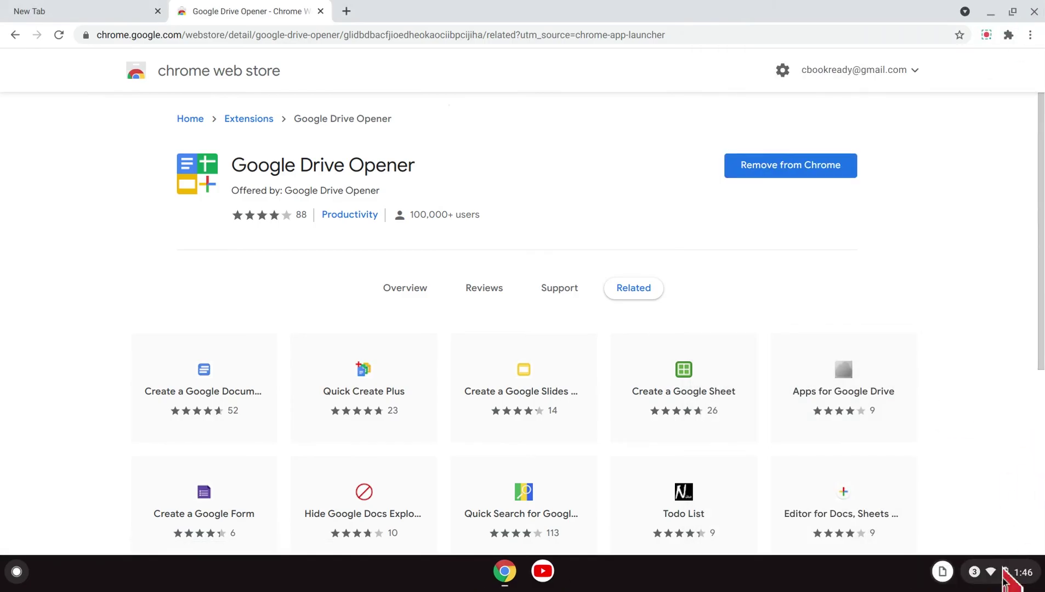
click(990, 573)
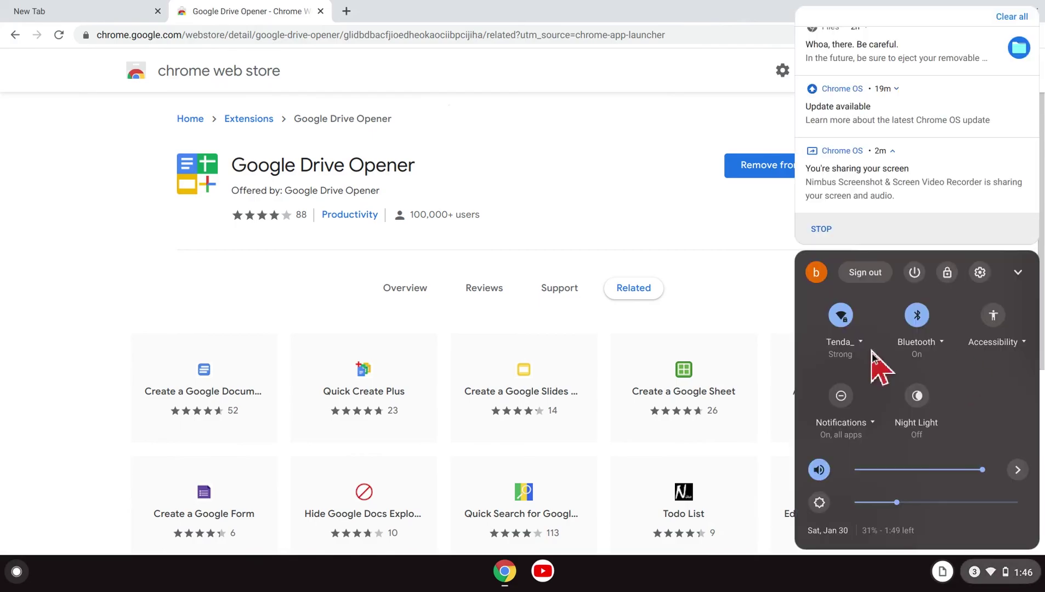
click(841, 356)
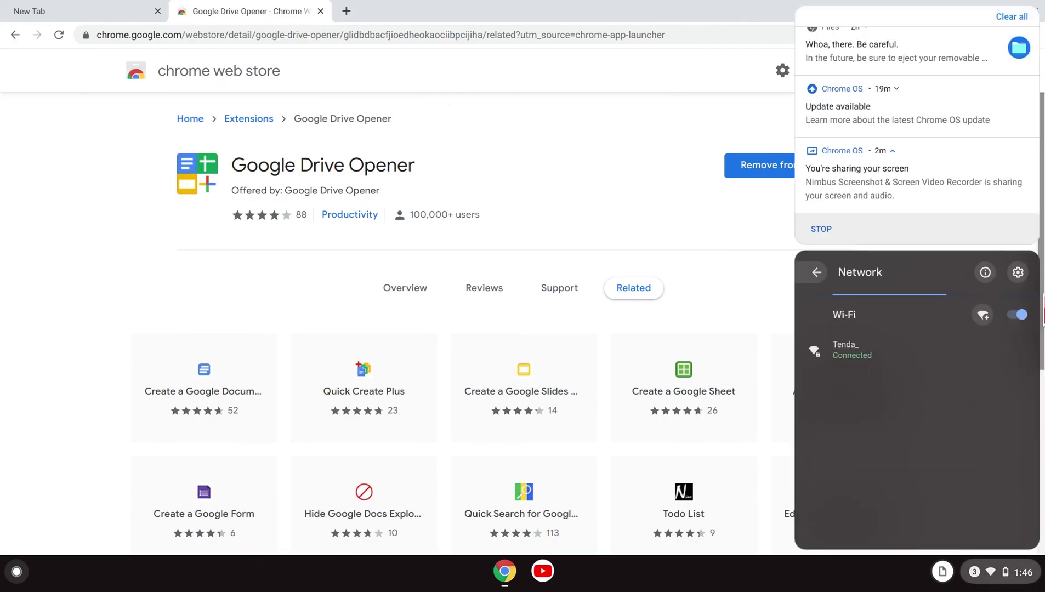
click(1020, 315)
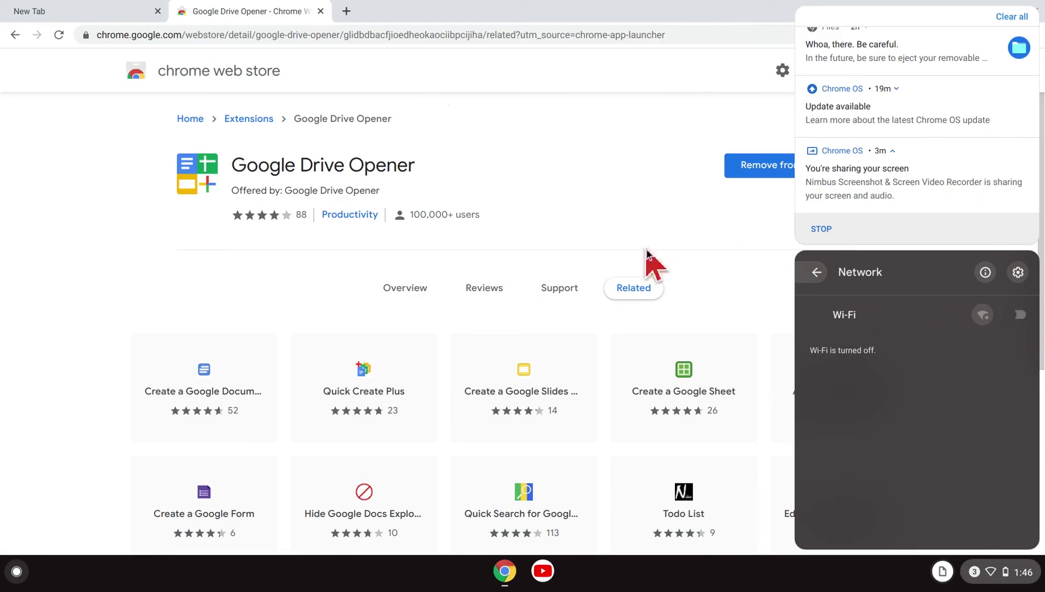
click(685, 232)
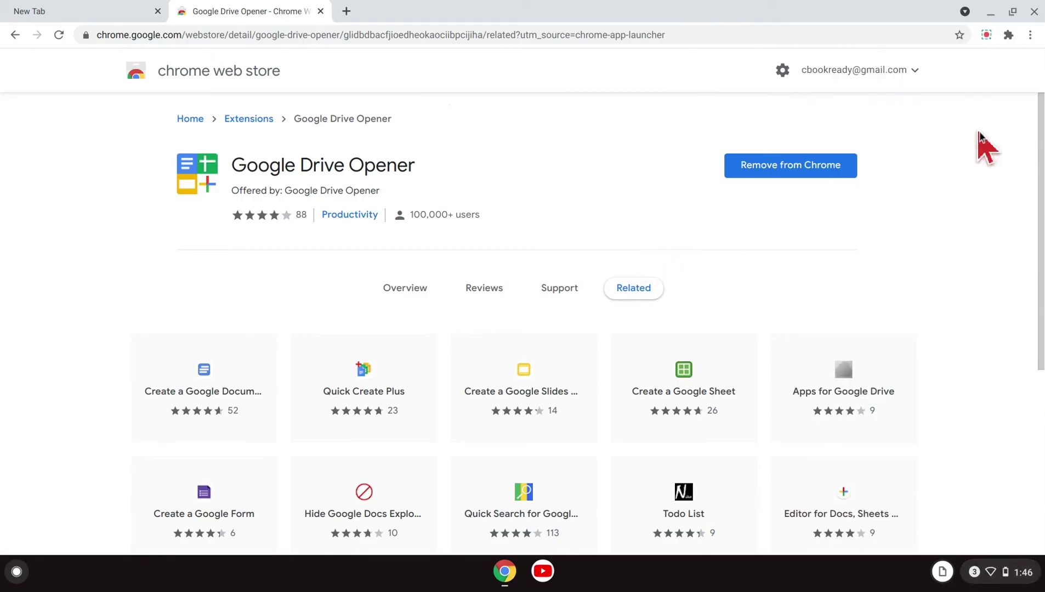
click(1009, 36)
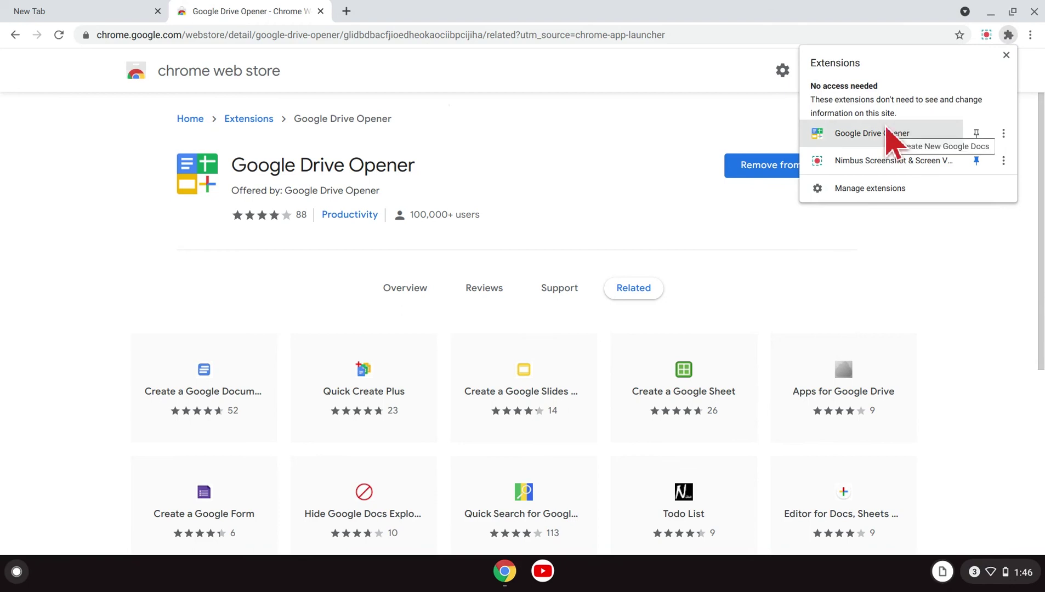
Launch Drive Opener offline, start a new spreadsheet, then return to Sheets home and its menu.
click(889, 134)
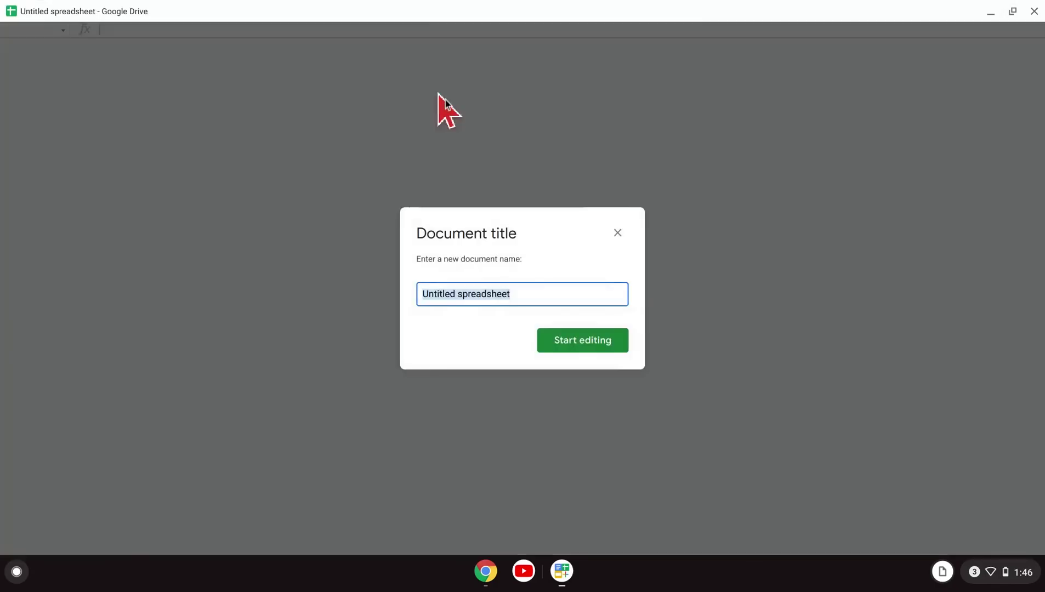
click(598, 341)
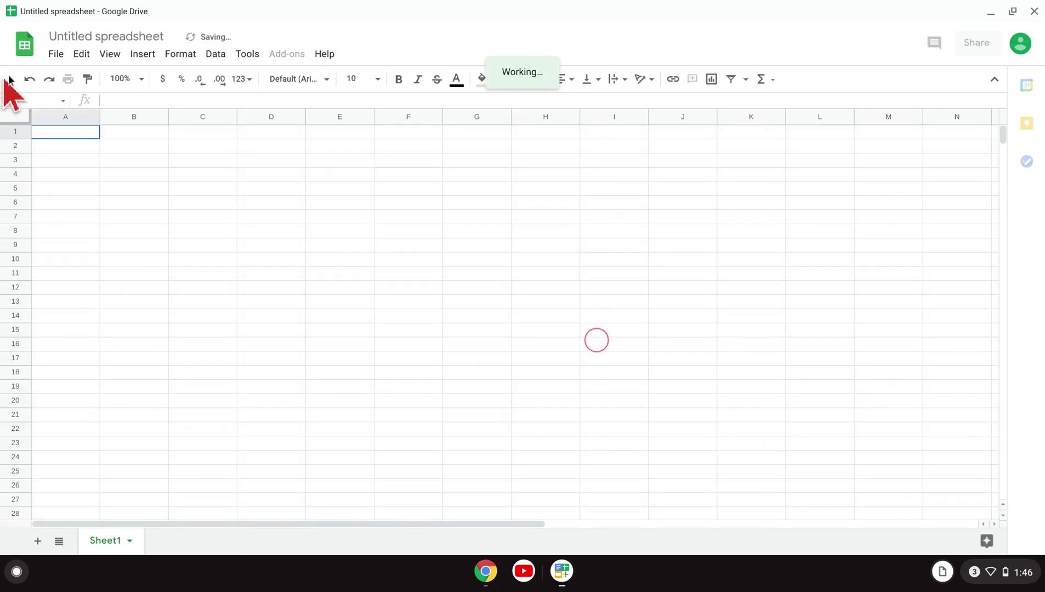
click(24, 52)
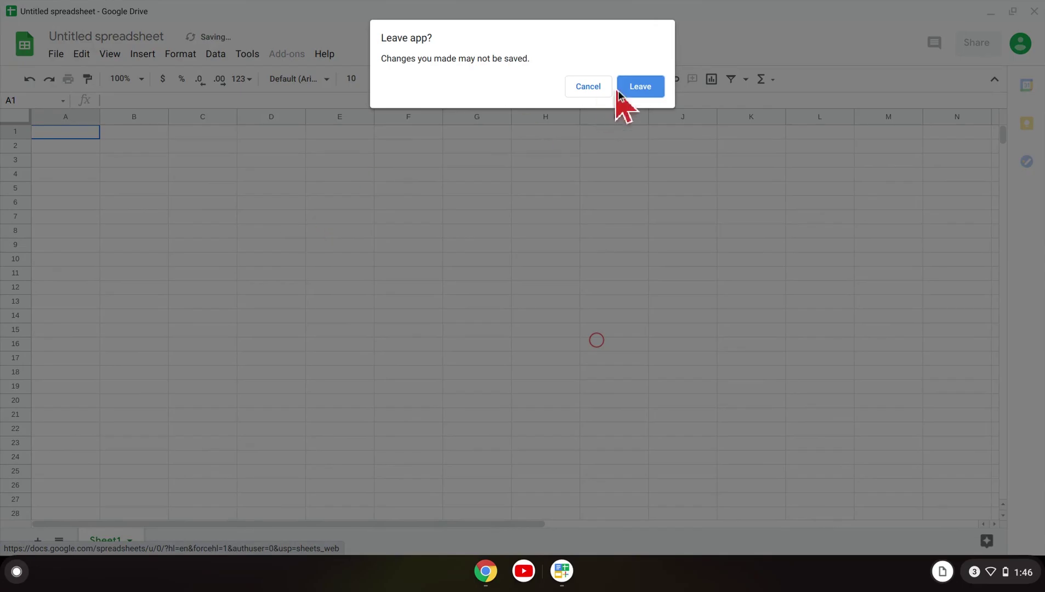
click(636, 84)
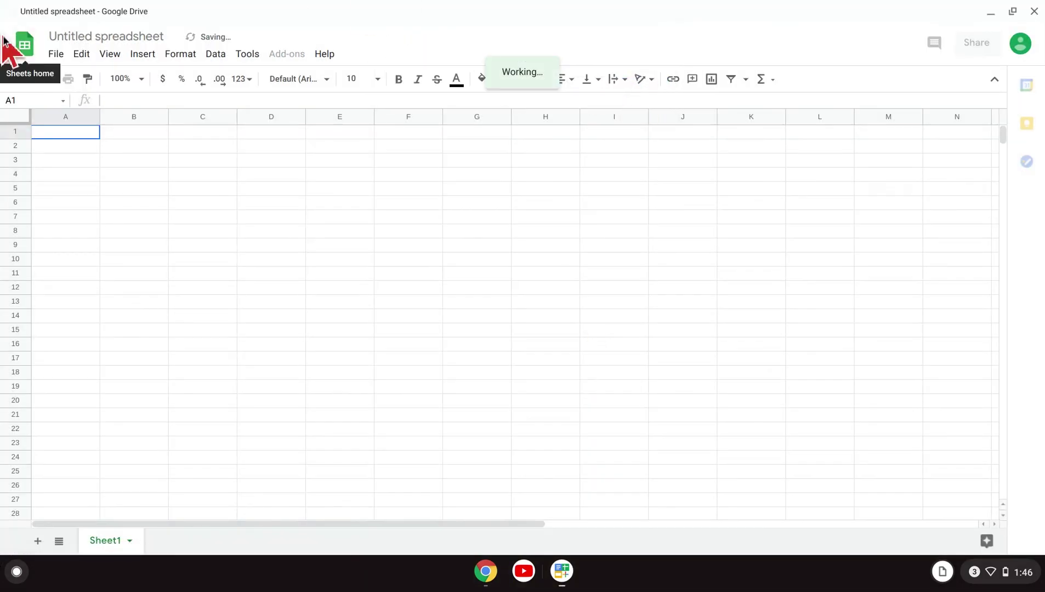
click(18, 45)
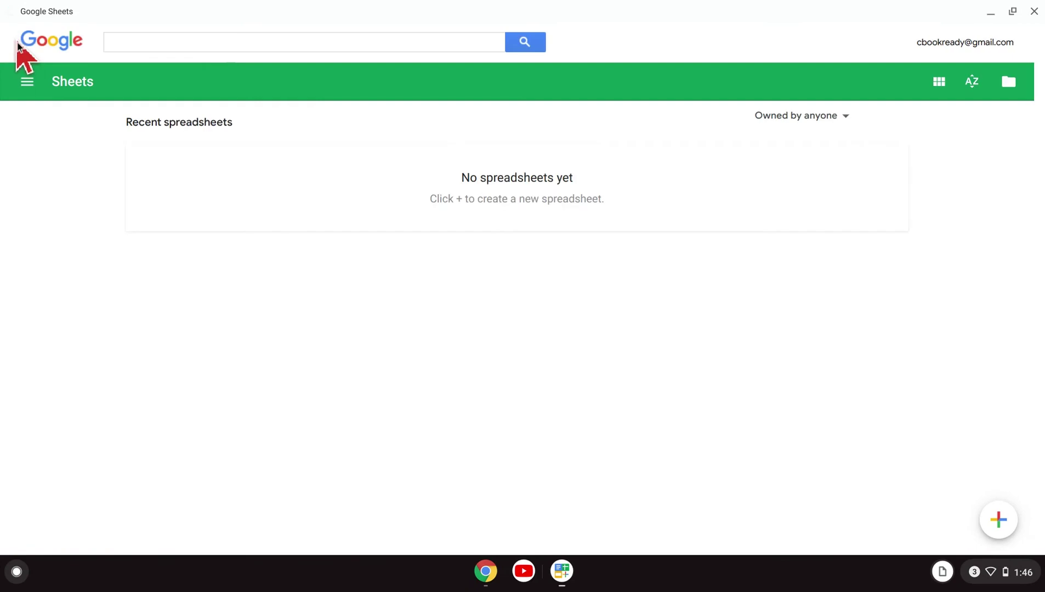
click(36, 85)
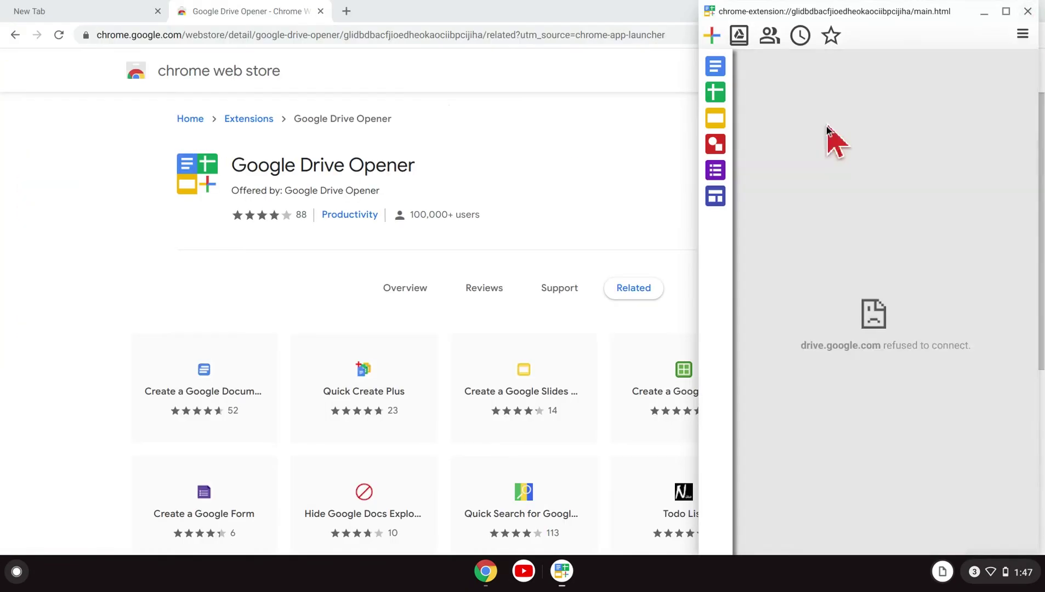
Create a blank Docs document offline, glance at its Tools menu, then close the Docs window.
click(717, 73)
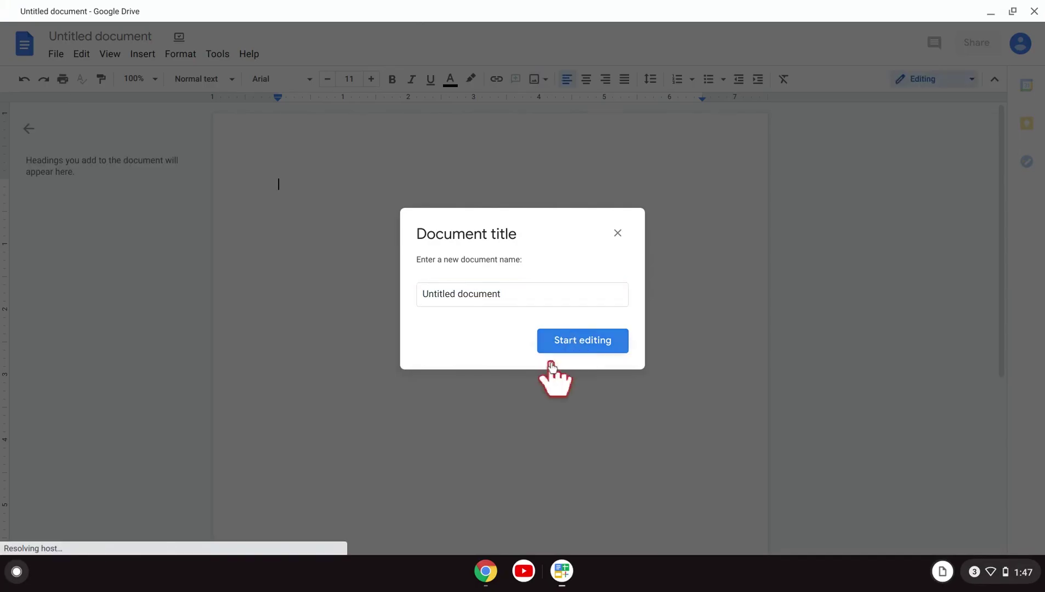
click(578, 347)
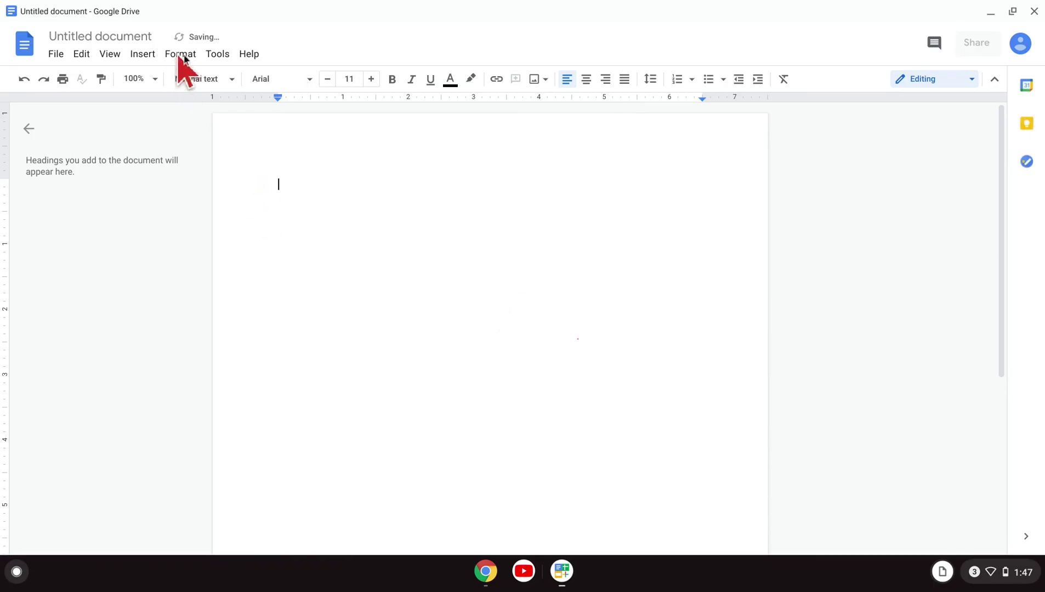
click(214, 59)
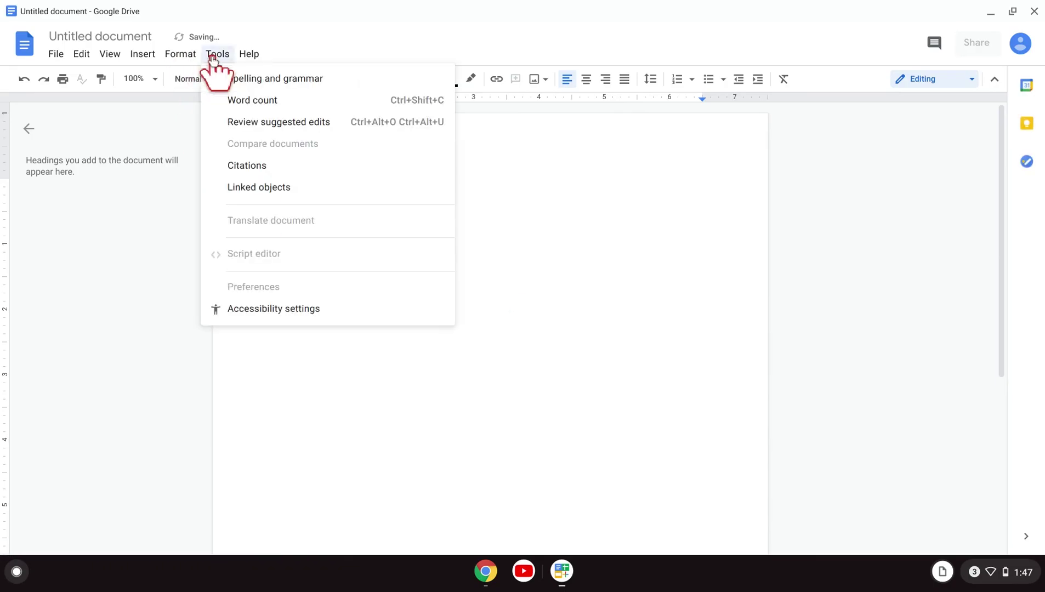
click(176, 59)
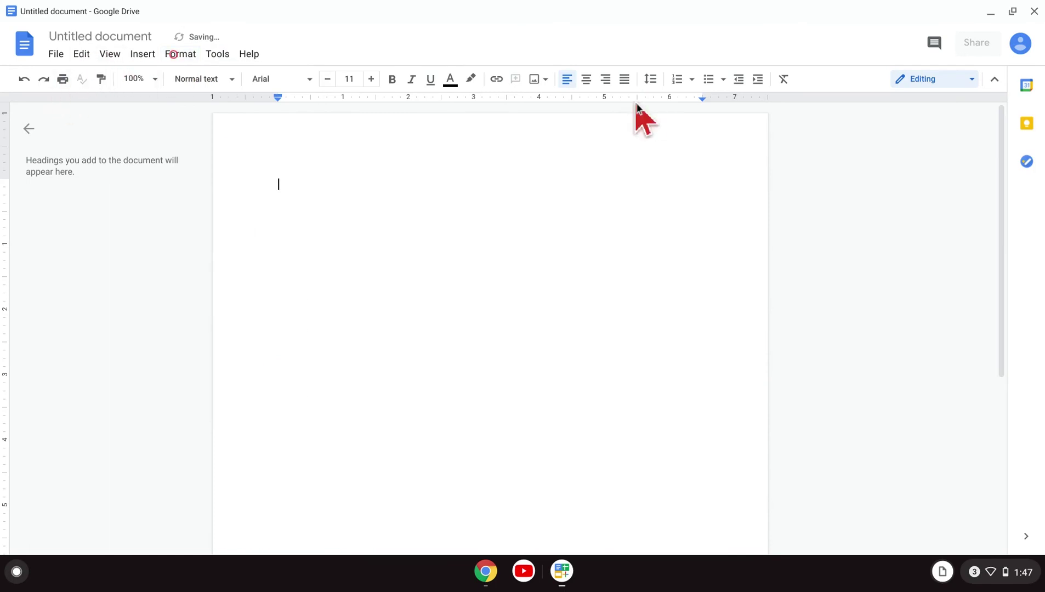
click(1034, 9)
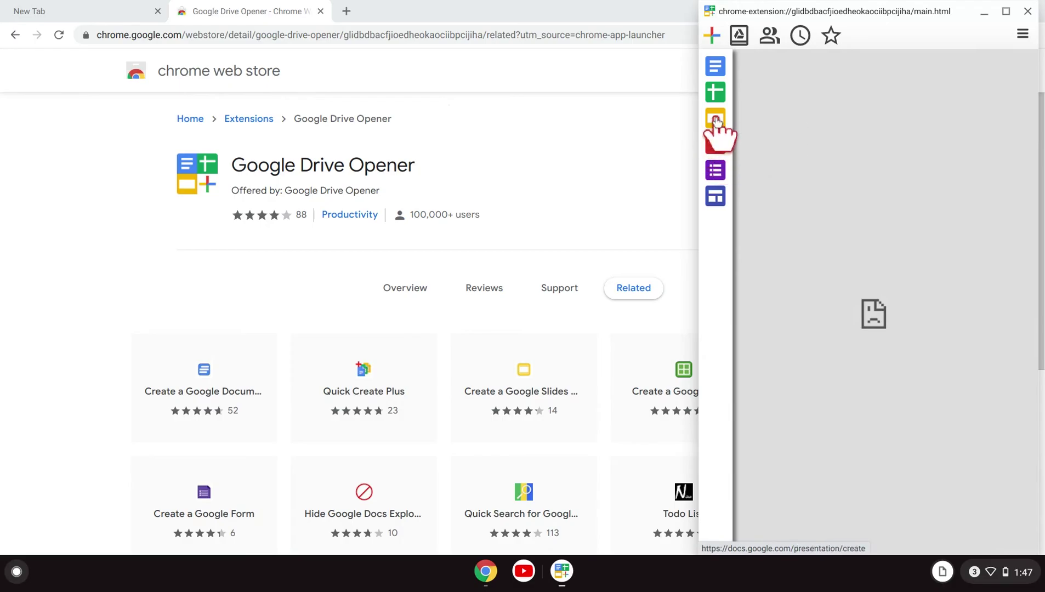
Create a new Slides presentation from Drive Opener and maximize its window.
click(715, 120)
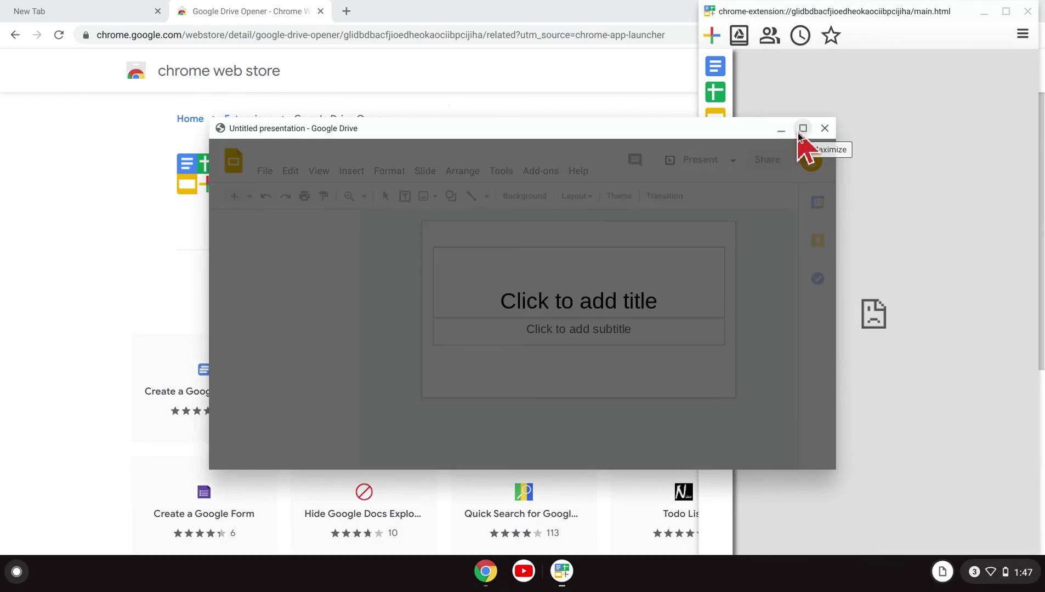
click(805, 130)
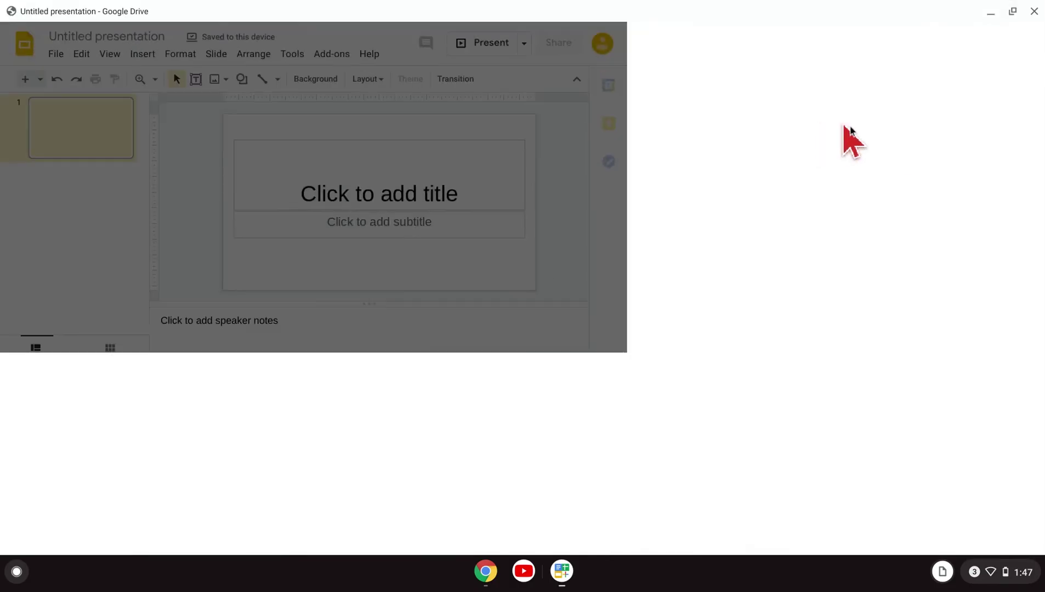